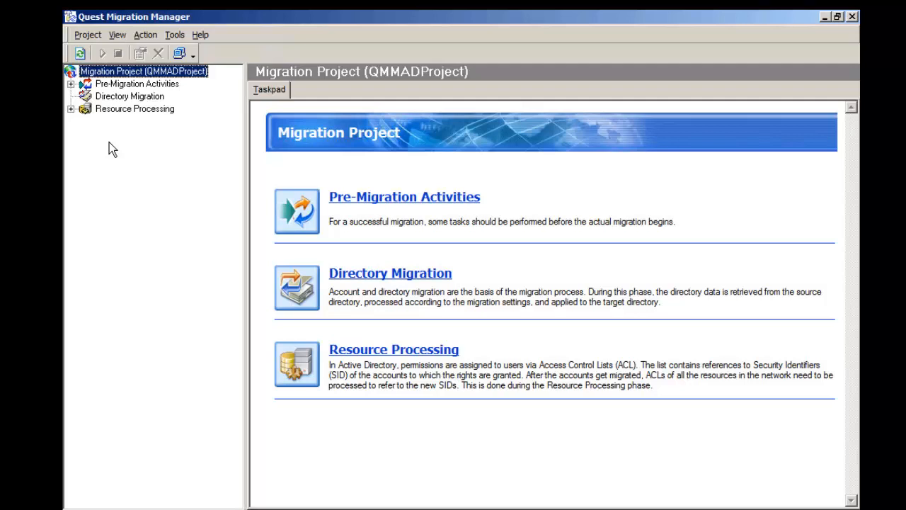
- Start a new source and target domain pair under Directory Migration and proceed to the source domain settings
{"action": "left_click", "coordinate": [120, 99]}
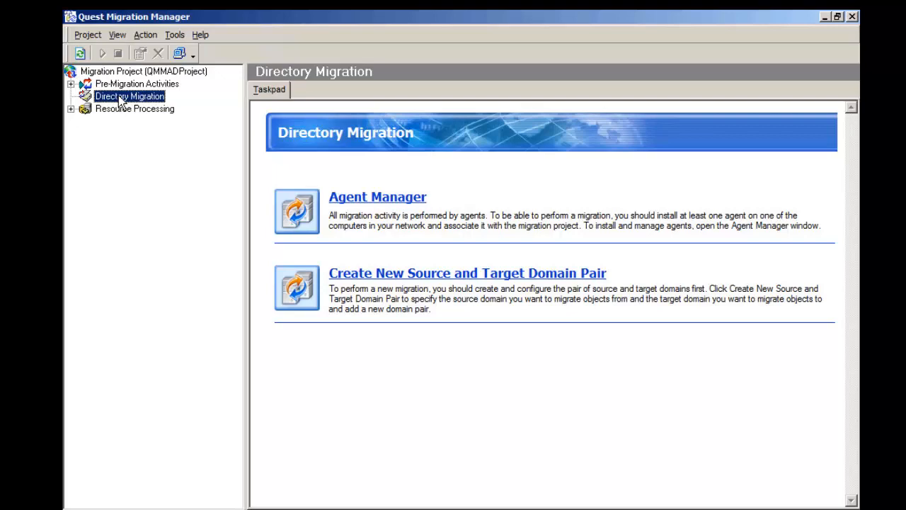
{"action": "right_click", "coordinate": [120, 100]}
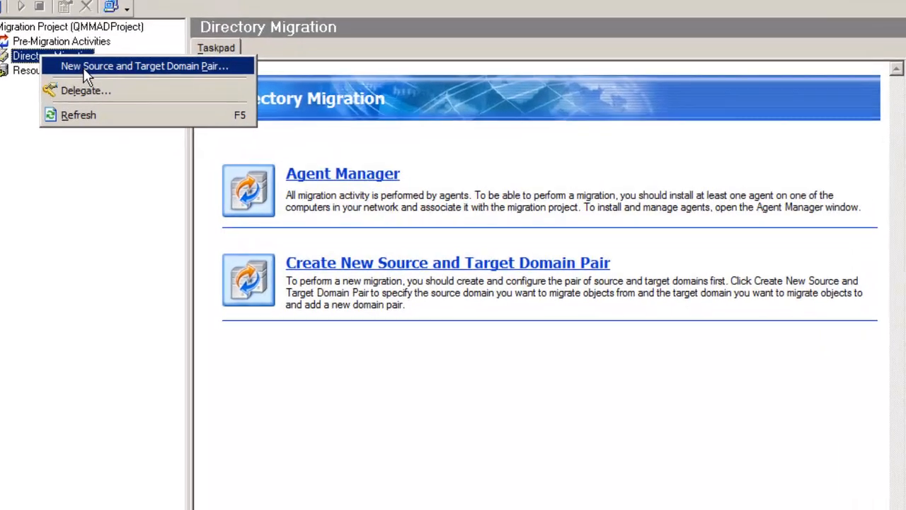
{"action": "left_click", "coordinate": [156, 107]}
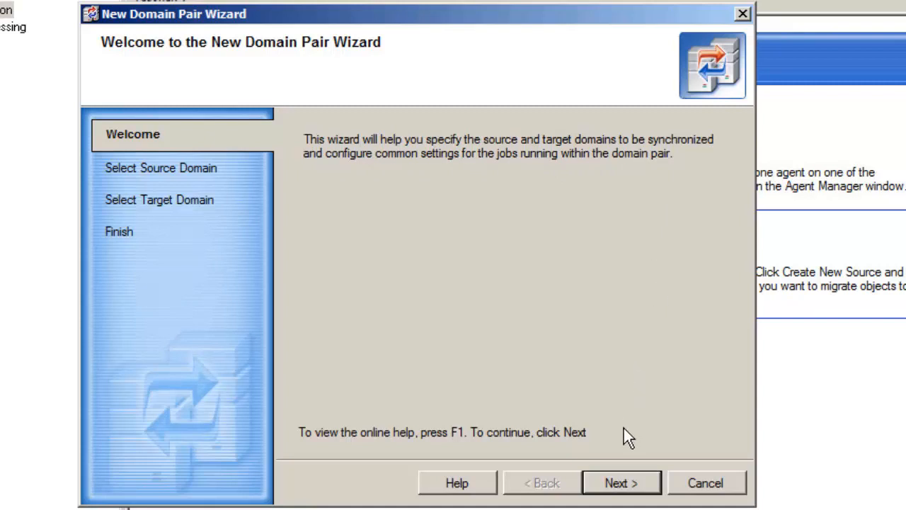
{"action": "left_click", "coordinate": [617, 485]}
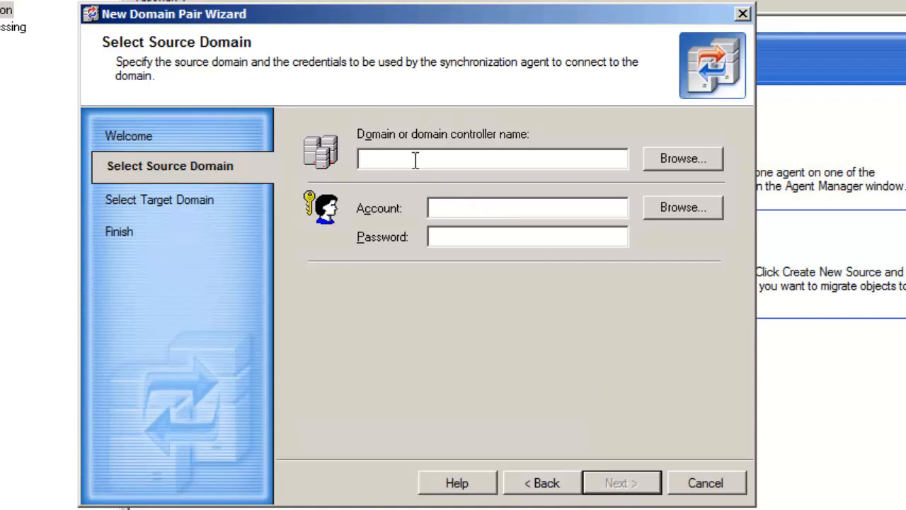
- Set the source domain to source1.local, with the account source1\questaccount and its password as connection credentials
{"action": "type", "text": "sour"}
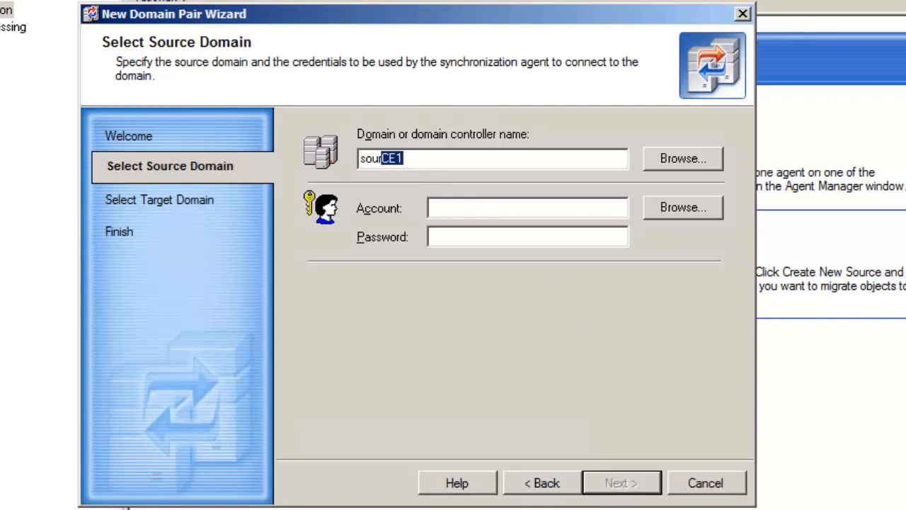
{"action": "type", "text": "ce1.loca"}
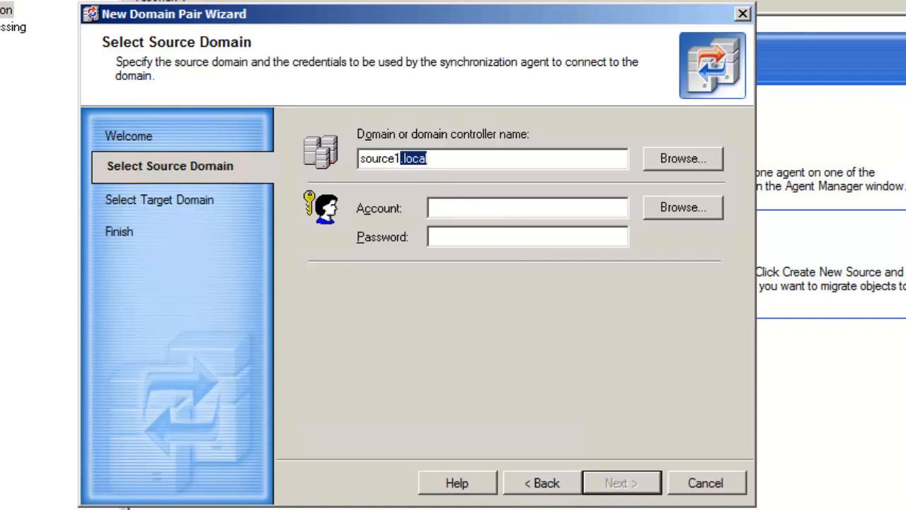
{"action": "type", "text": "l"}
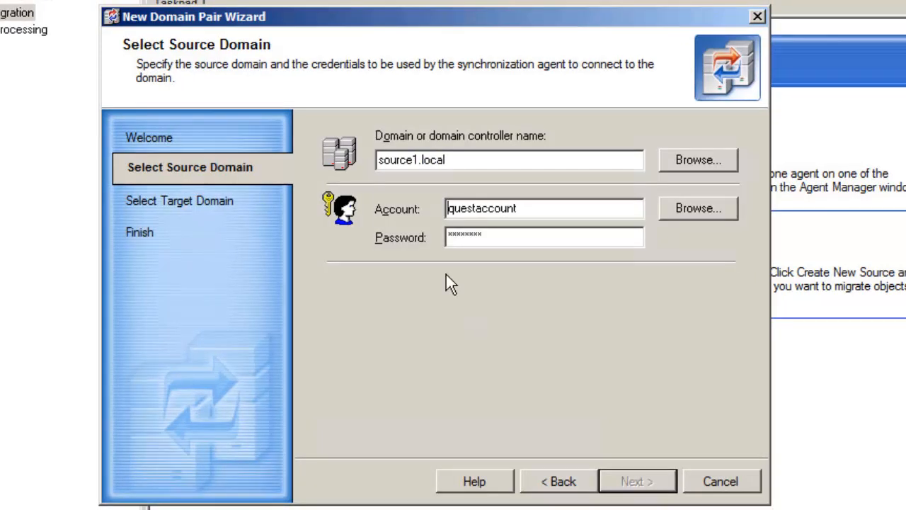
{"action": "type", "text": "source"}
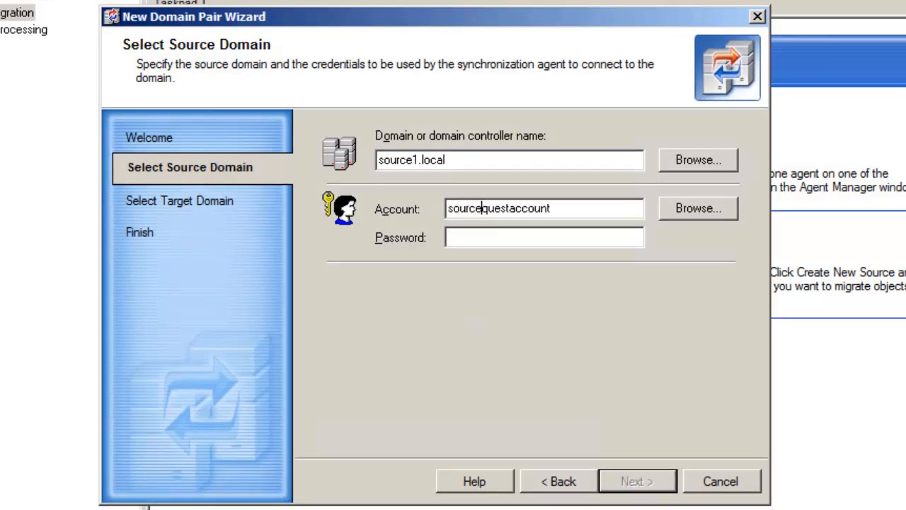
{"action": "type", "text": "1\\"}
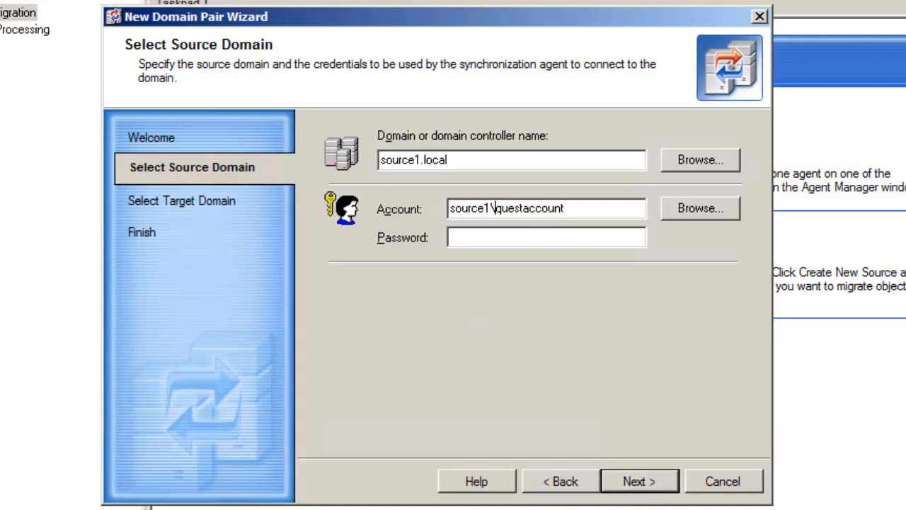
{"action": "left_click", "coordinate": [496, 235]}
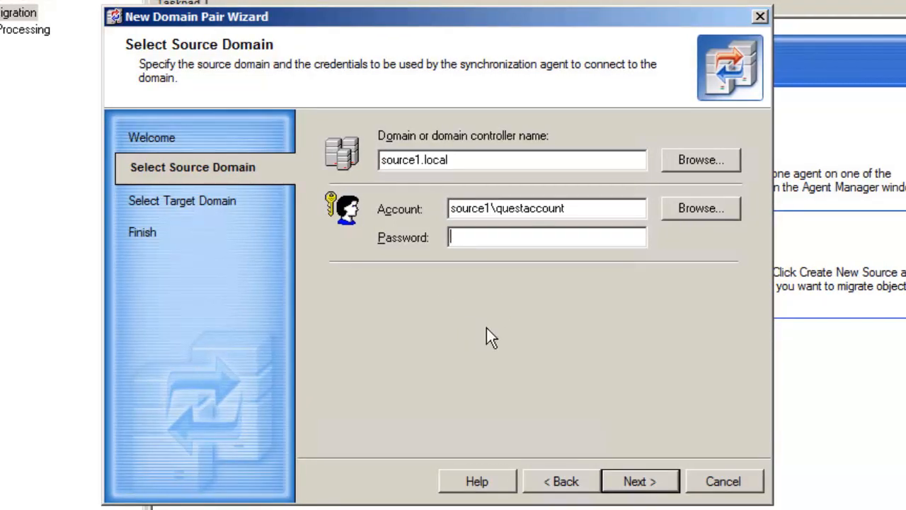
{"action": "type", "text": "*****"}
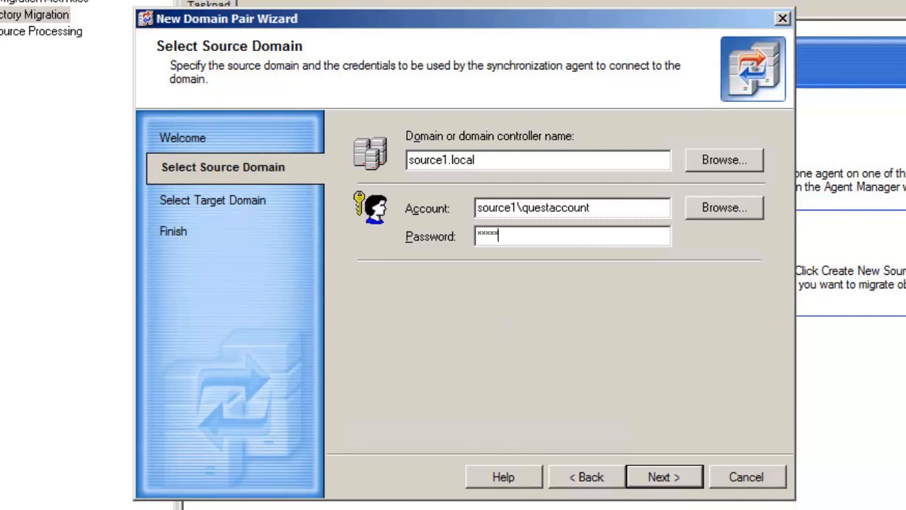
{"action": "type", "text": "***"}
{"action": "left_click", "coordinate": [668, 478]}
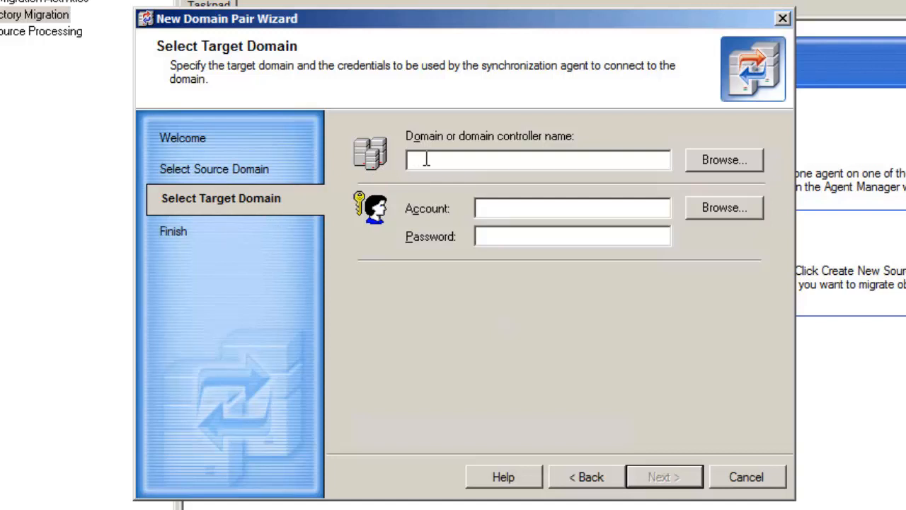
- Set the target domain to qmm87td.com with the account qmm87td\qmmex and its password, and finish creating the domain pair
{"action": "type", "text": "qmm87td.com"}
{"action": "left_click", "coordinate": [505, 207]}
{"action": "type", "text": "qmm"}
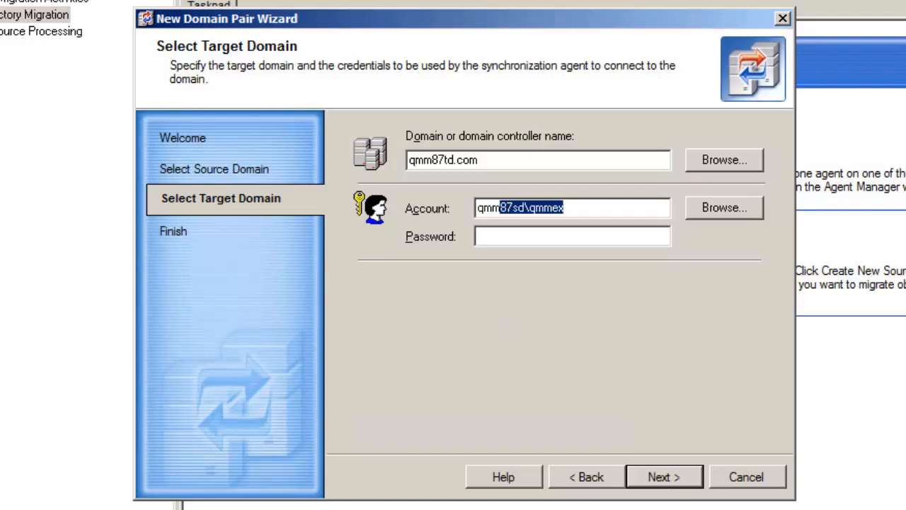
{"action": "type", "text": "87td\\q"}
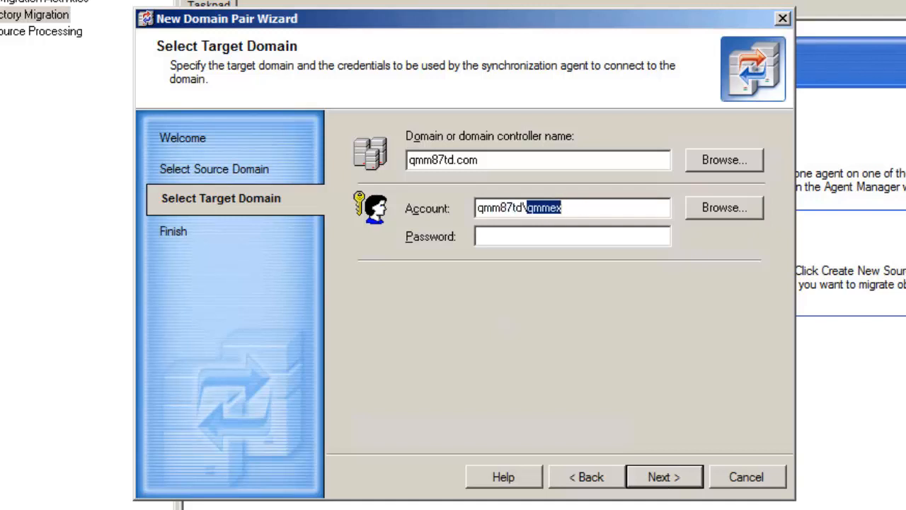
{"action": "type", "text": "mmex"}
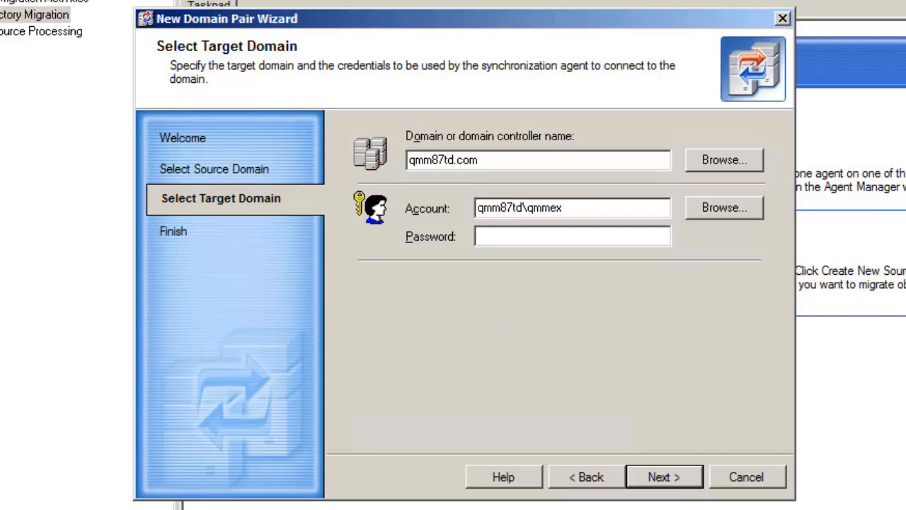
{"action": "key", "text": "Tab"}
{"action": "key", "text": "Tab"}
{"action": "type", "text": "****************"}
{"action": "left_click", "coordinate": [659, 478]}
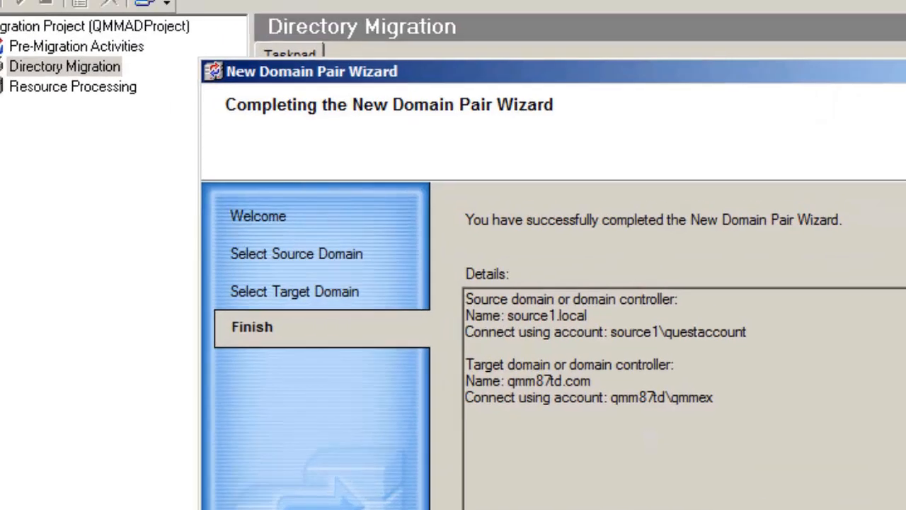
{"action": "left_click", "coordinate": [645, 484]}
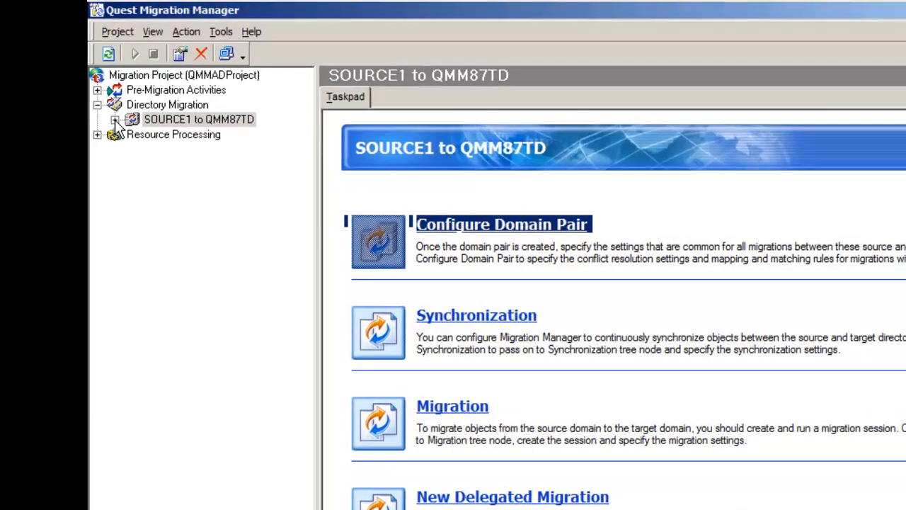
- Start a new migration session for the SOURCE1 to QMM87TD pair and name it "My First Migration Session"
{"action": "left_click", "coordinate": [105, 136]}
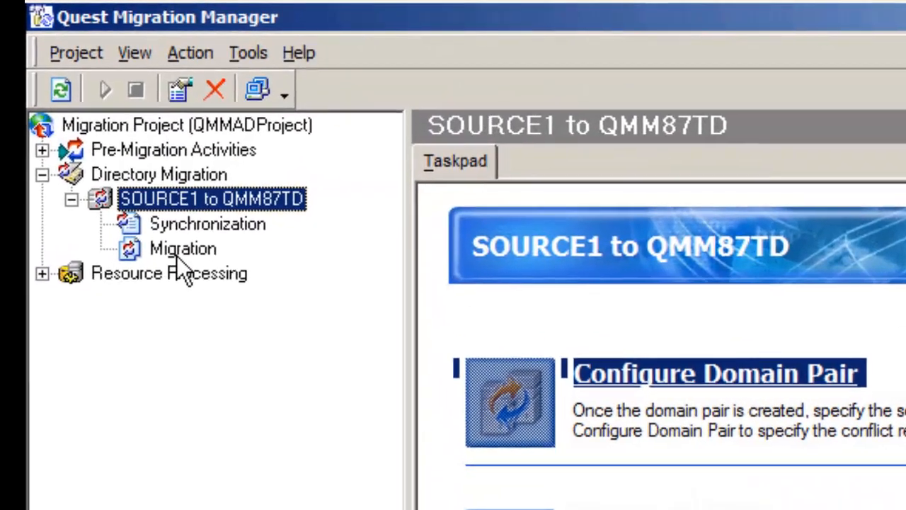
{"action": "left_click", "coordinate": [182, 249]}
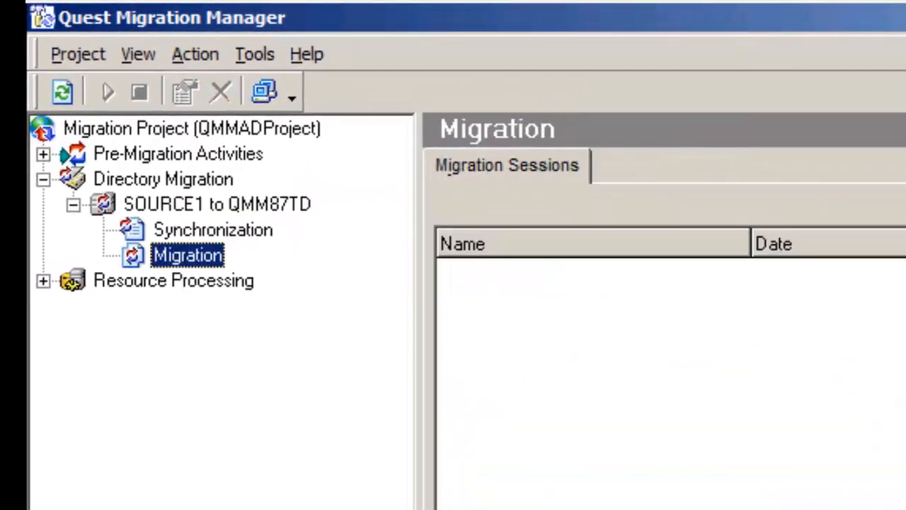
{"action": "right_click", "coordinate": [172, 255]}
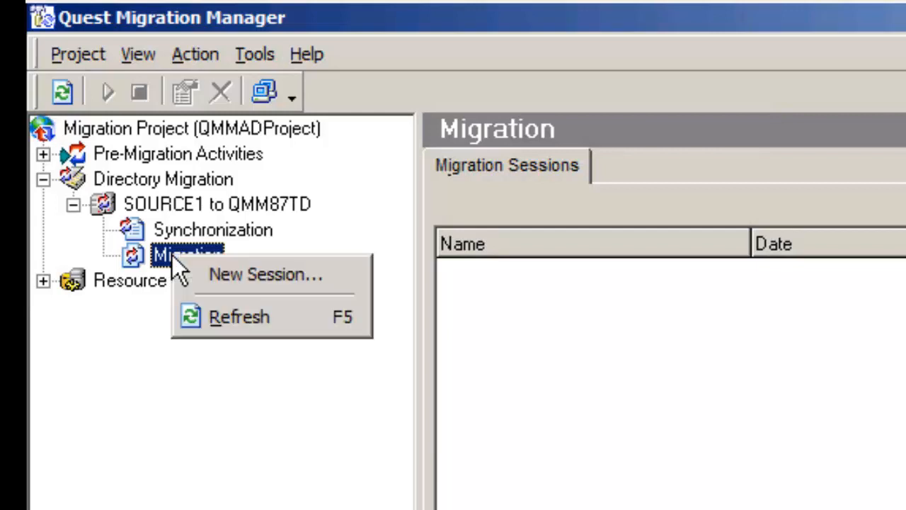
{"action": "left_click", "coordinate": [237, 276]}
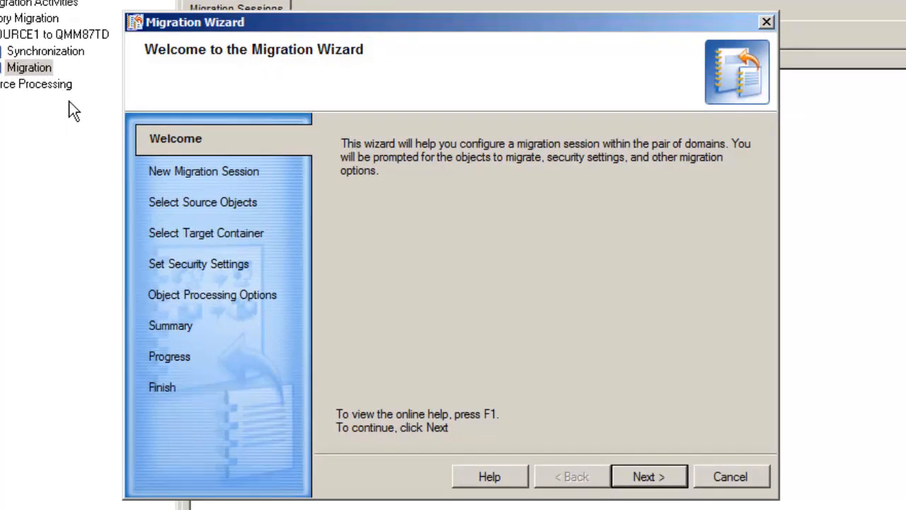
{"action": "left_click", "coordinate": [658, 471]}
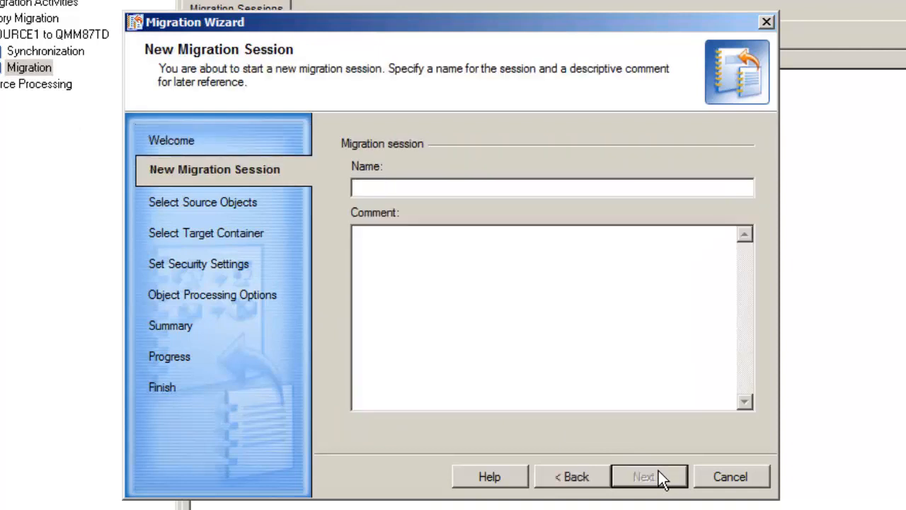
{"action": "type", "text": "My "}
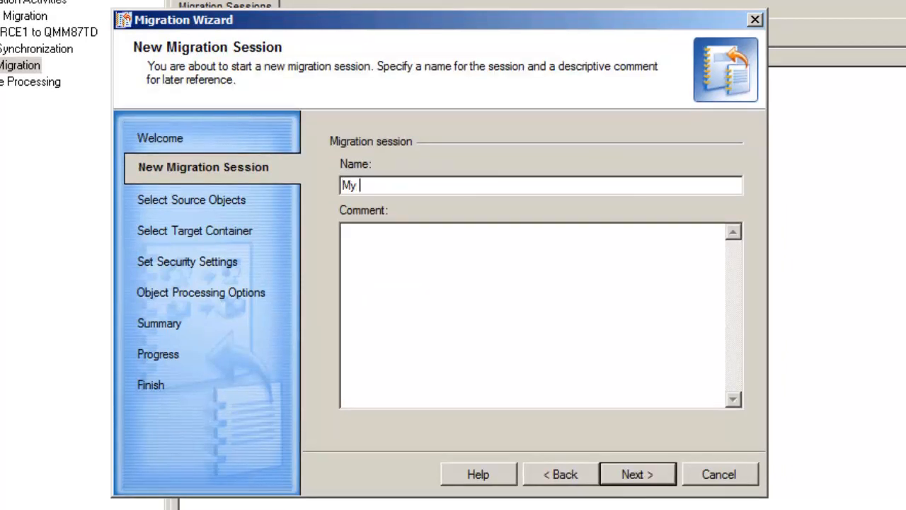
{"action": "type", "text": "First Migration "}
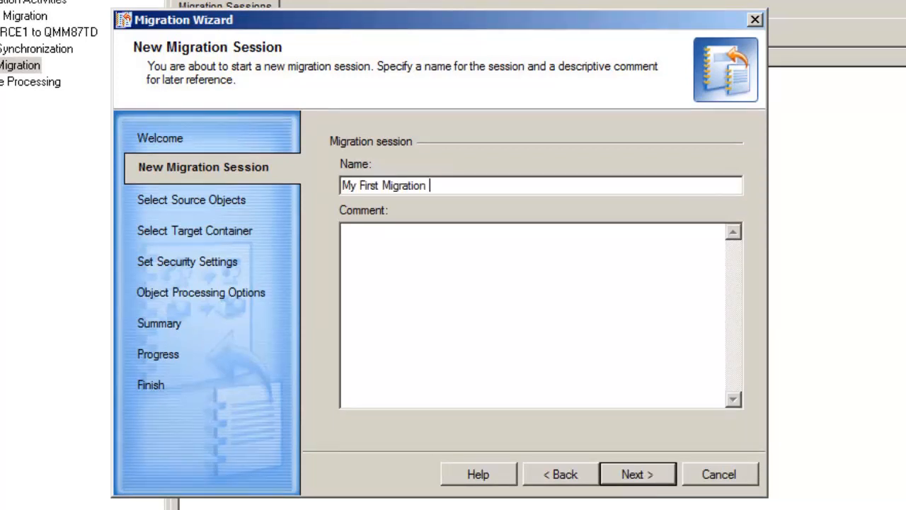
{"action": "type", "text": "Session"}
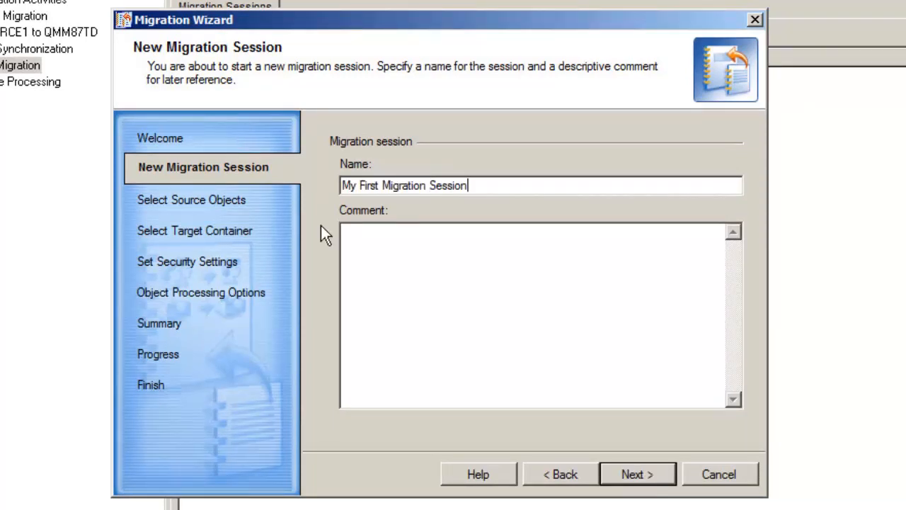
{"action": "left_click", "coordinate": [632, 476]}
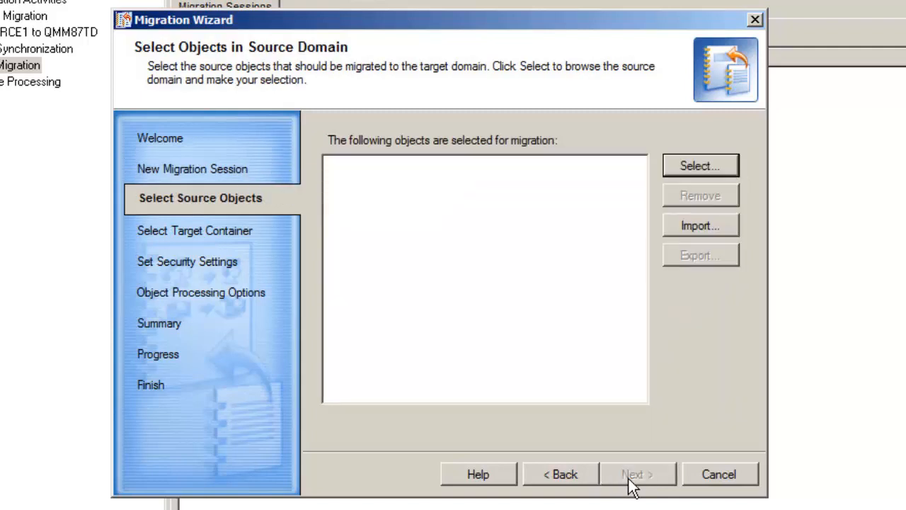
- Choose only the test1 user from the source domain's Users container as the object to migrate
{"action": "left_click", "coordinate": [682, 160]}
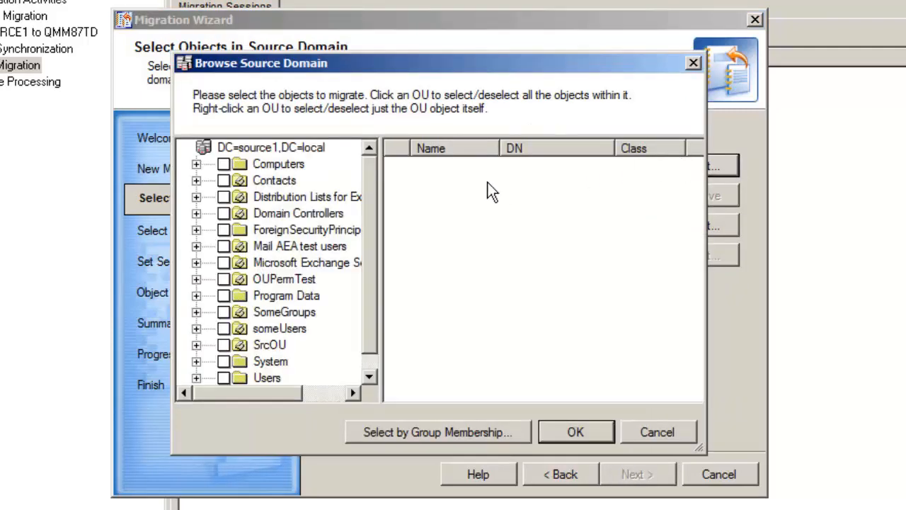
{"action": "scroll", "coordinate": [372, 234], "scroll_direction": "down", "scroll_amount": 1}
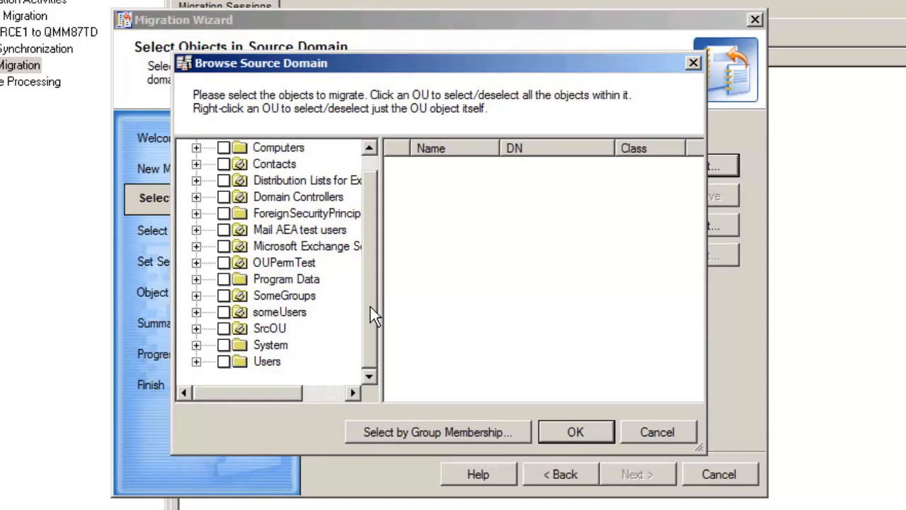
{"action": "left_click", "coordinate": [196, 362]}
{"action": "left_click", "coordinate": [239, 361]}
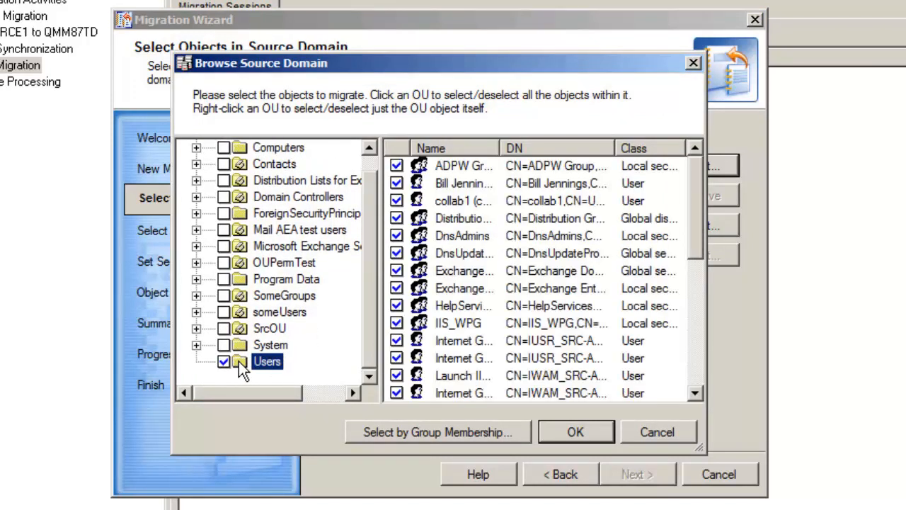
{"action": "left_click_drag", "start_coordinate": [693, 195], "coordinate": [688, 340]}
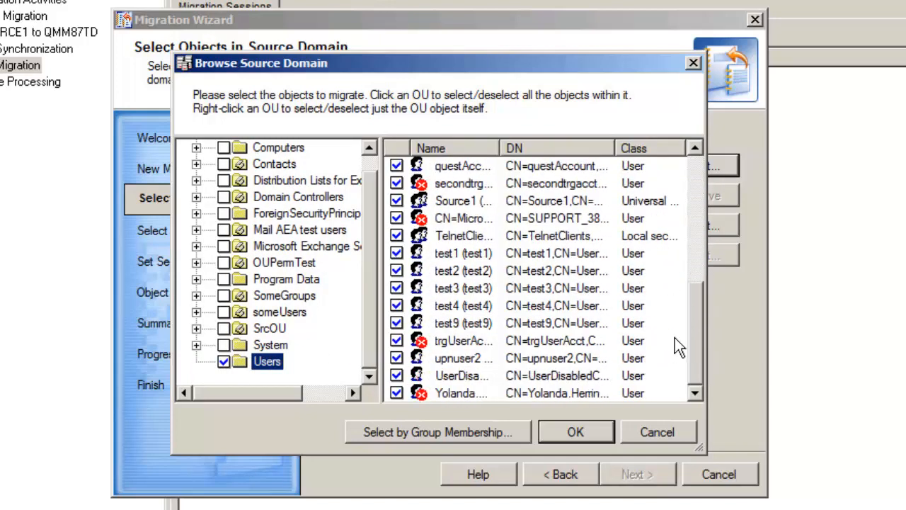
{"action": "left_click", "coordinate": [222, 362]}
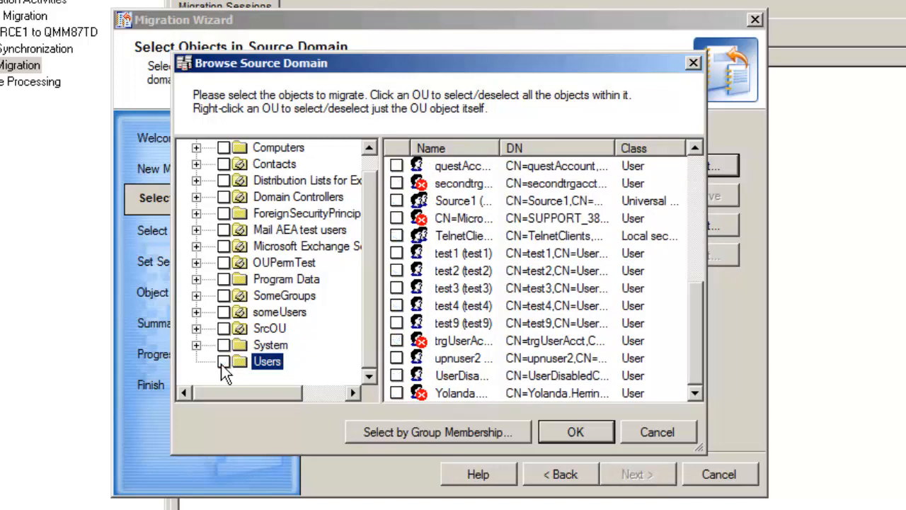
{"action": "left_click", "coordinate": [398, 255]}
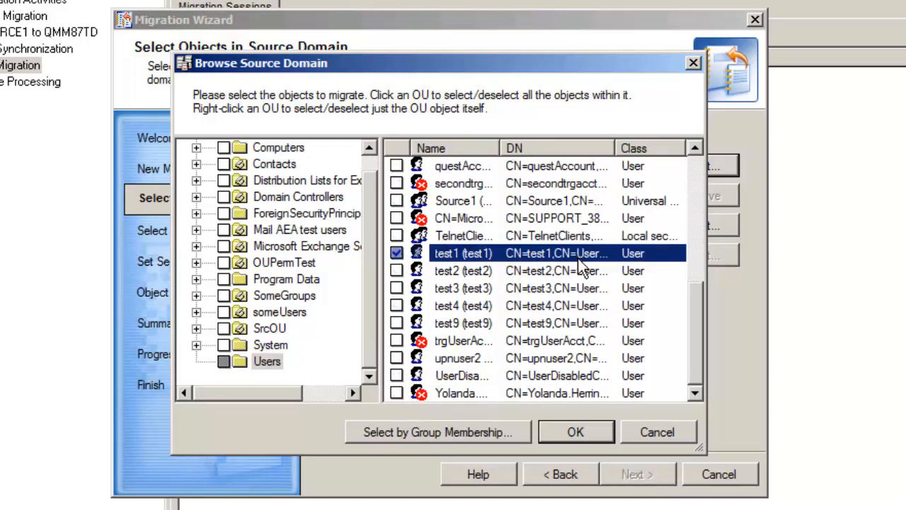
{"action": "left_click", "coordinate": [574, 426]}
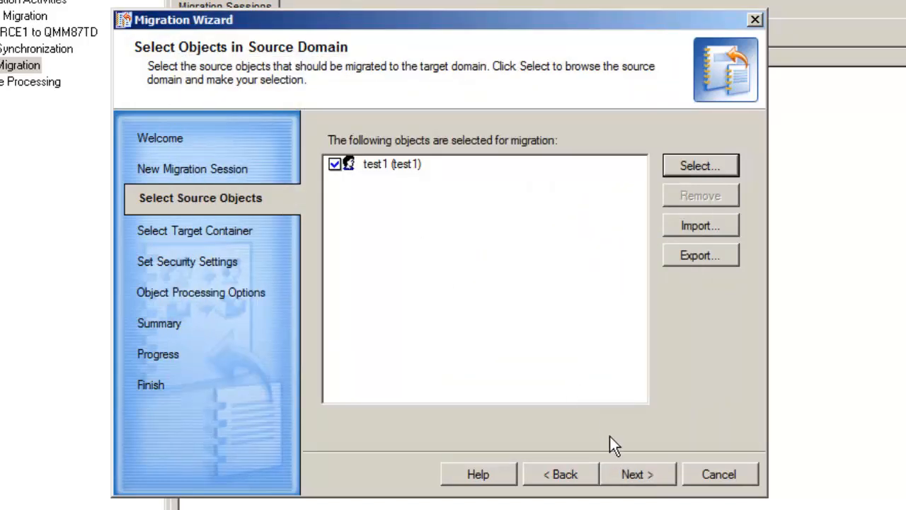
{"action": "left_click", "coordinate": [634, 478]}
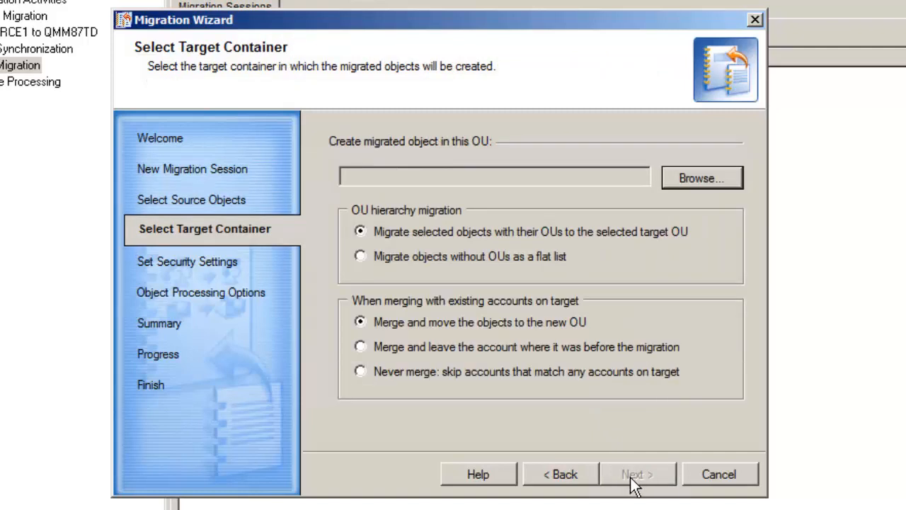
- Set the target container to the Users From Source1 OU, migrating objects without OUs as a flat list and merging and moving existing accounts
{"action": "left_click", "coordinate": [697, 180]}
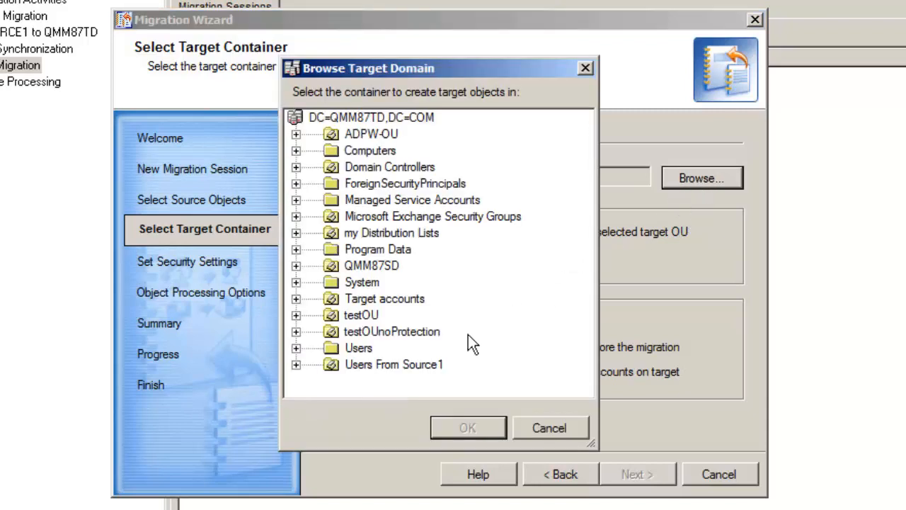
{"action": "left_click", "coordinate": [412, 366]}
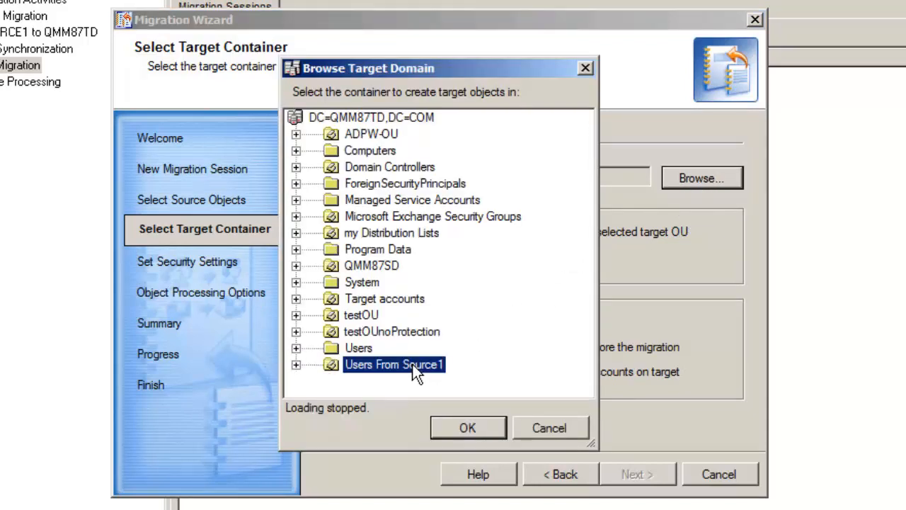
{"action": "left_click", "coordinate": [457, 428]}
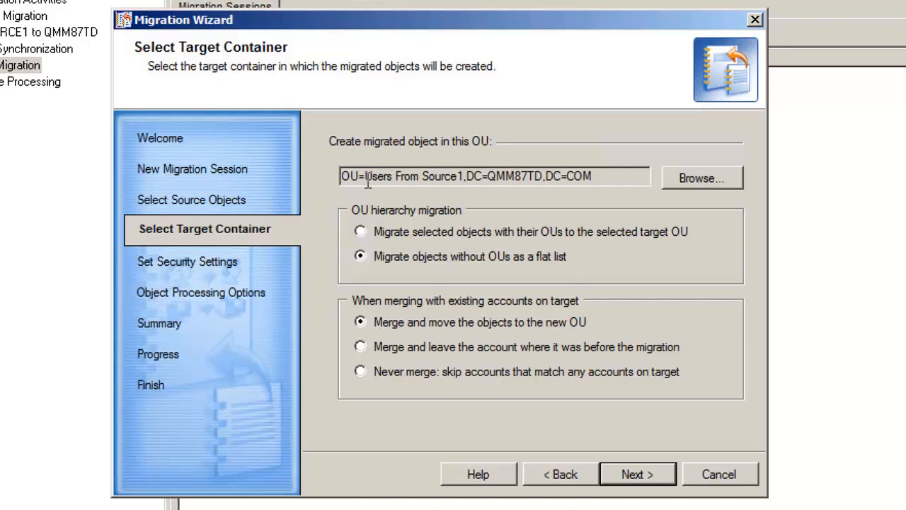
{"action": "left_click", "coordinate": [647, 476]}
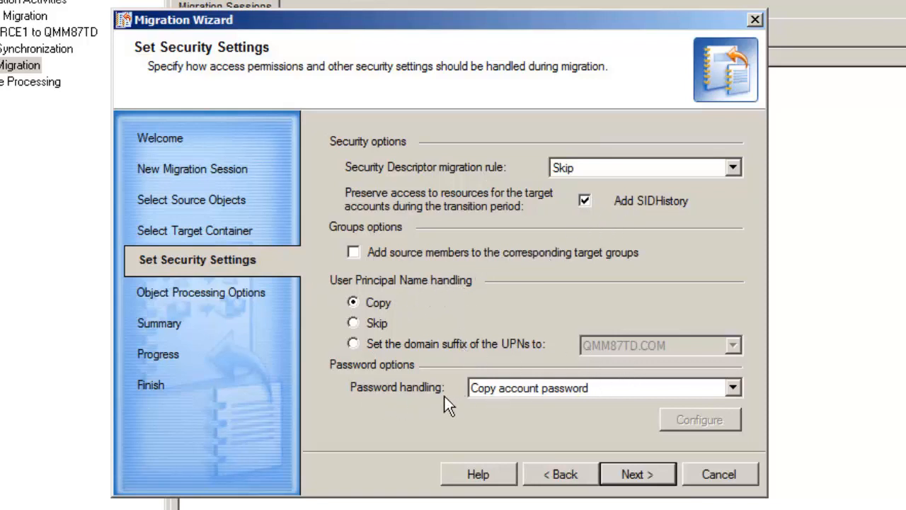
- Use security settings that skip security descriptors, add SIDHistory, and copy UPNs and account passwords, and start the migration without test mode or extra processing options
{"action": "left_click", "coordinate": [637, 475]}
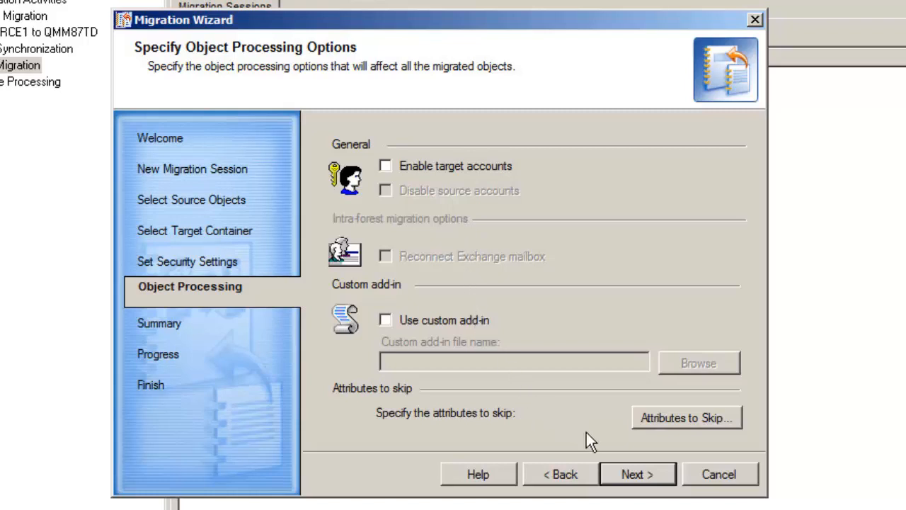
{"action": "left_click", "coordinate": [641, 475]}
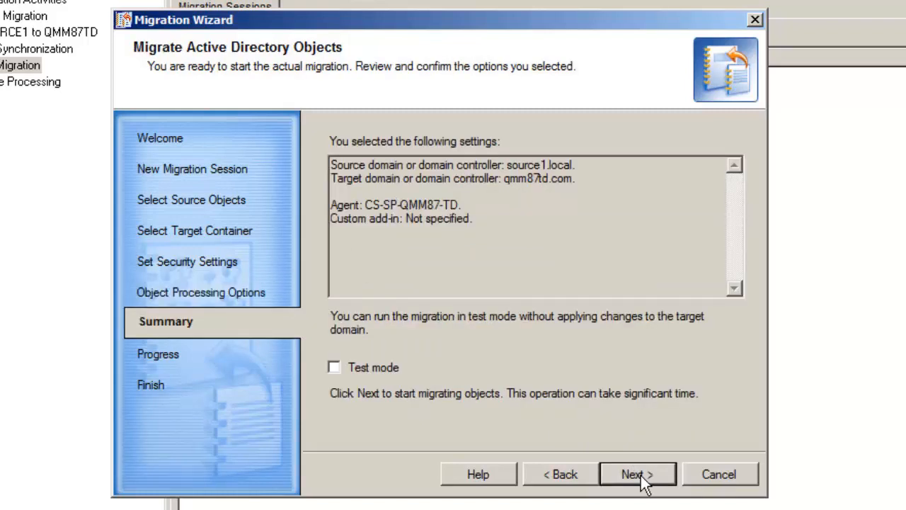
{"action": "left_click", "coordinate": [641, 475]}
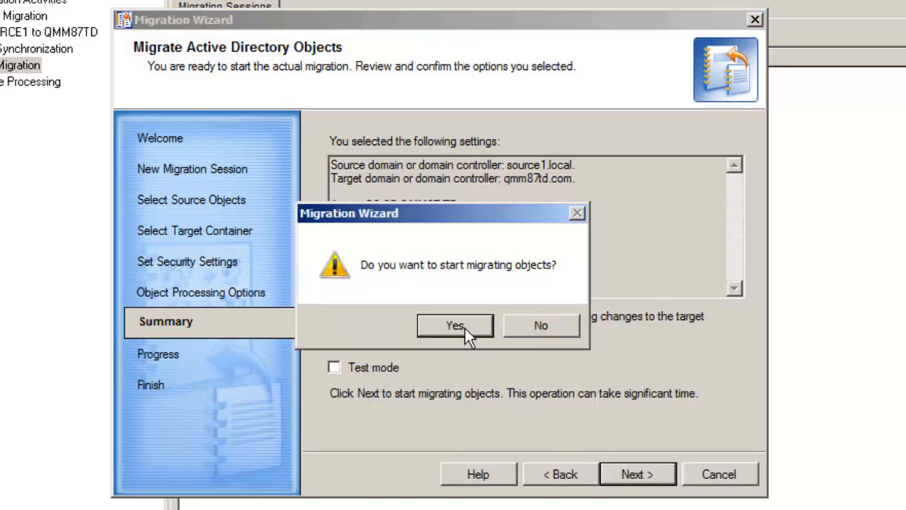
{"action": "left_click", "coordinate": [464, 327]}
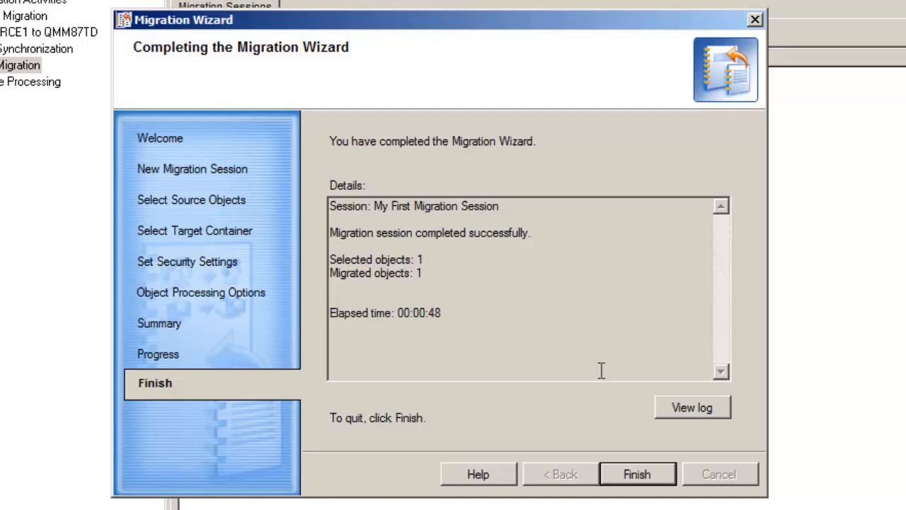
- View the completed session's log, and switch from Active Directory Users and Computers back to Quest Migration Manager
{"action": "left_click", "coordinate": [705, 413]}
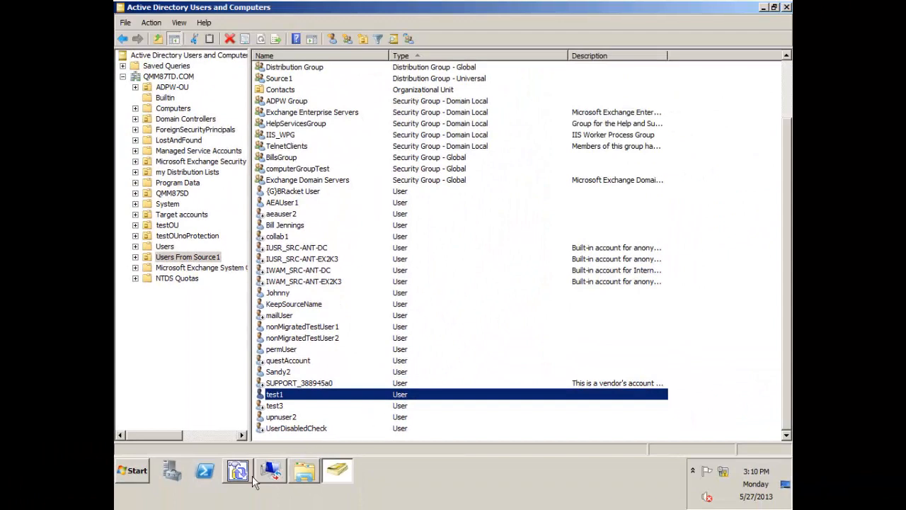
{"action": "mouse_move", "coordinate": [238, 485]}
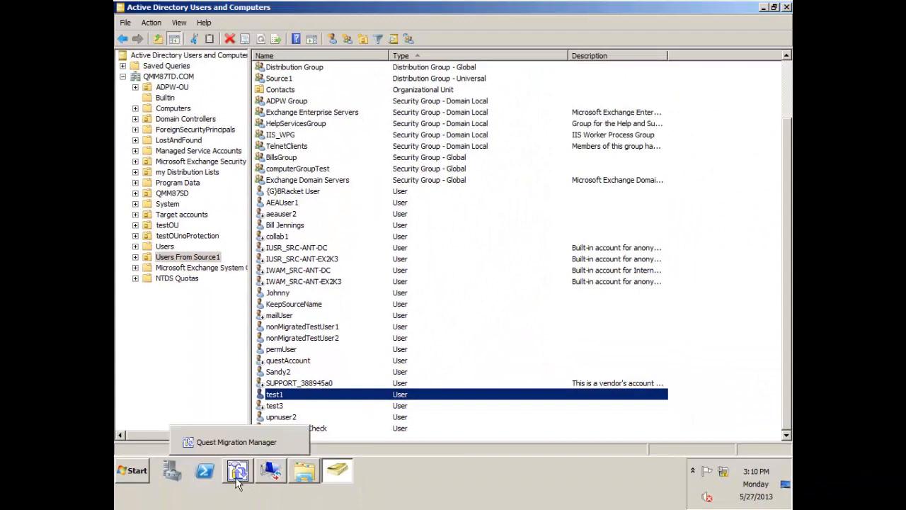